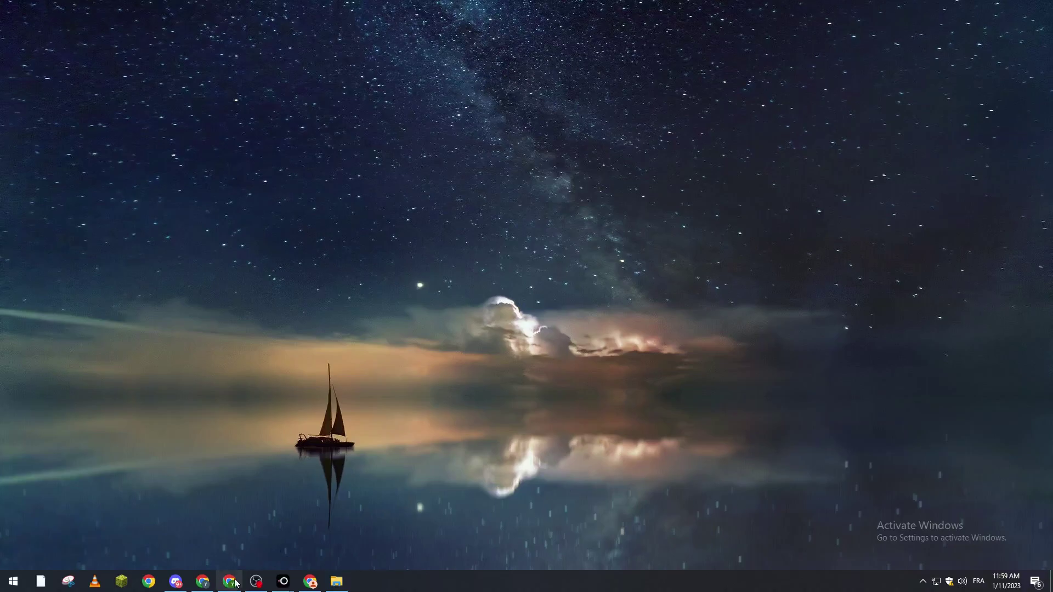
Launch TeamViewer from Windows search and maximize its window
left_click(257, 582)
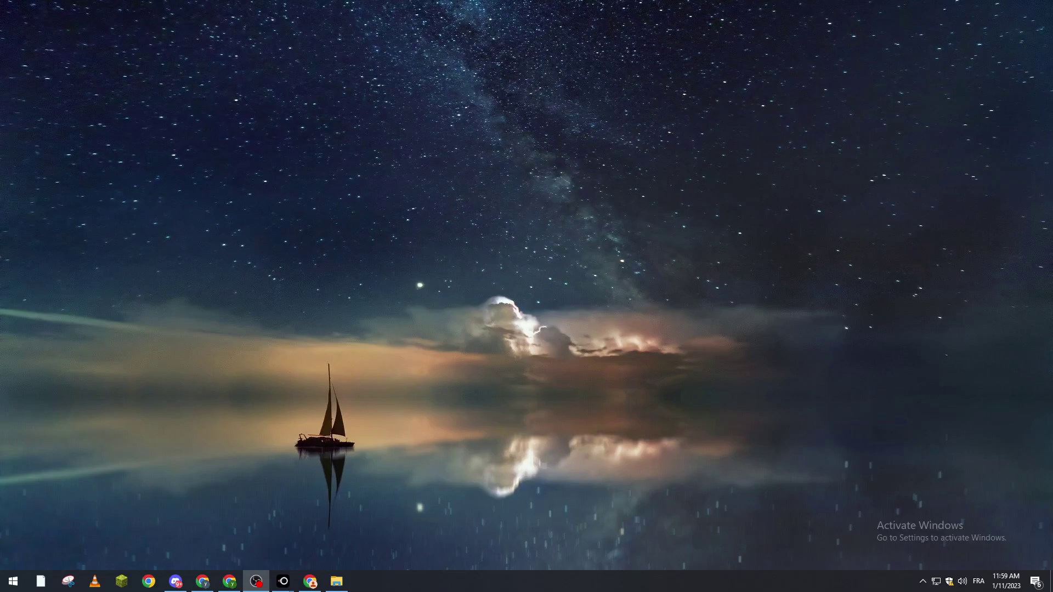
key("alt+Tab")
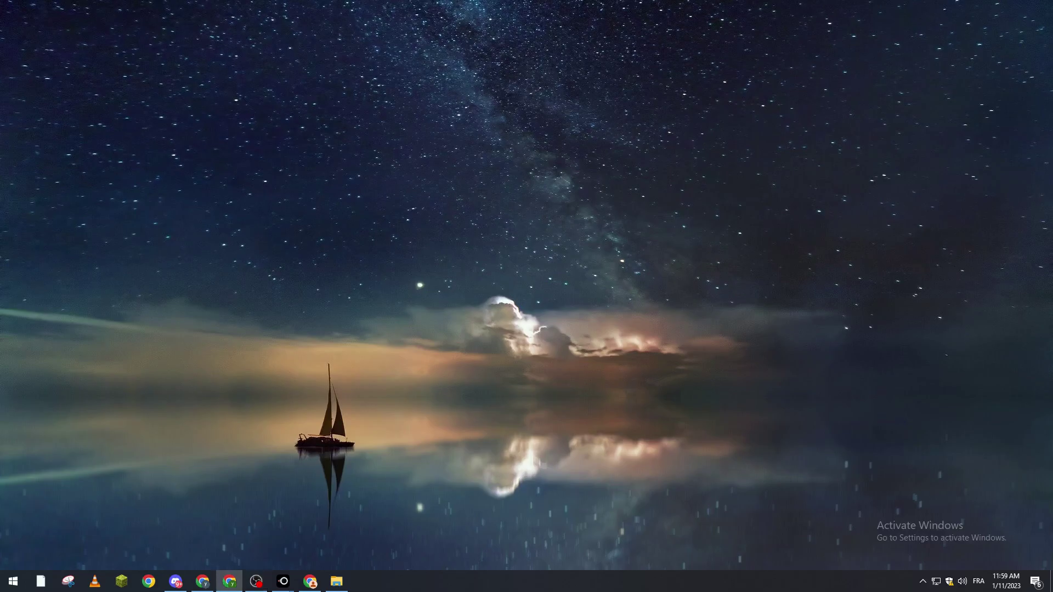
left_click(19, 584)
type("te")
key("Return")
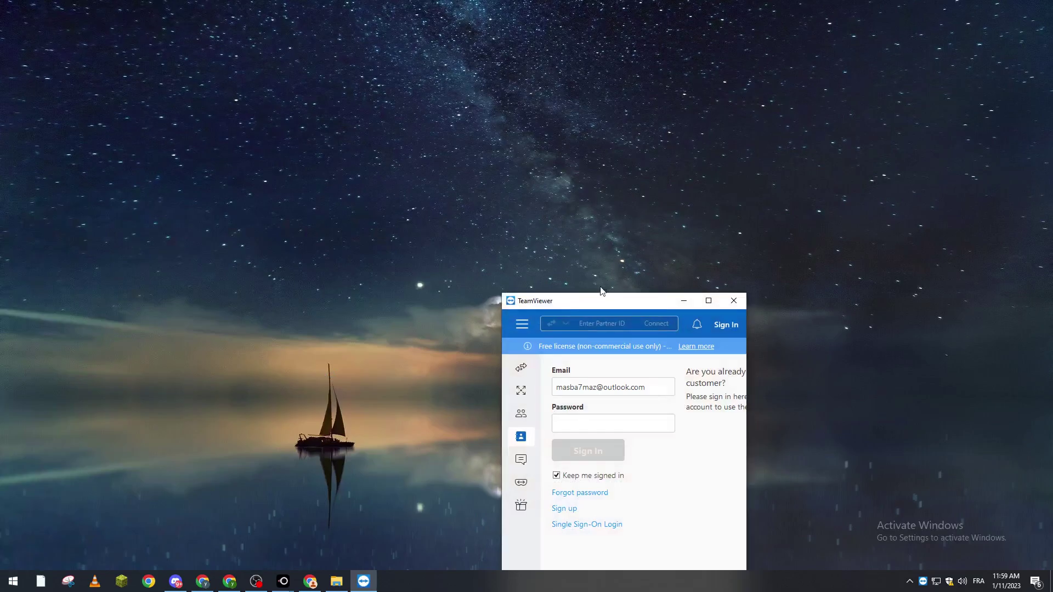
double_click(594, 301)
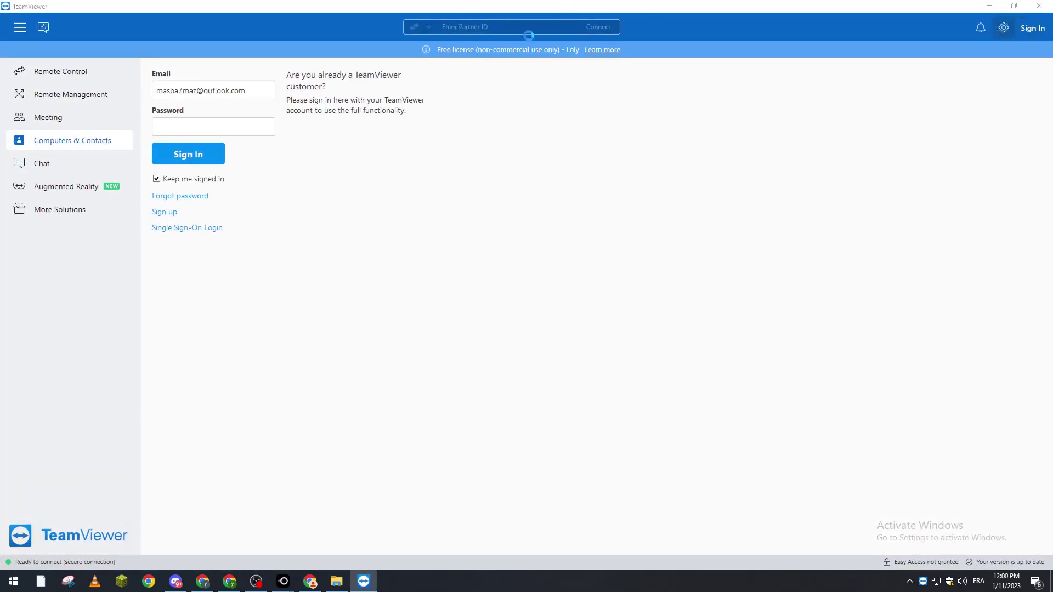
Bring up the TeamViewer options, browse Account, and land on the Remote control settings
left_click(1003, 29)
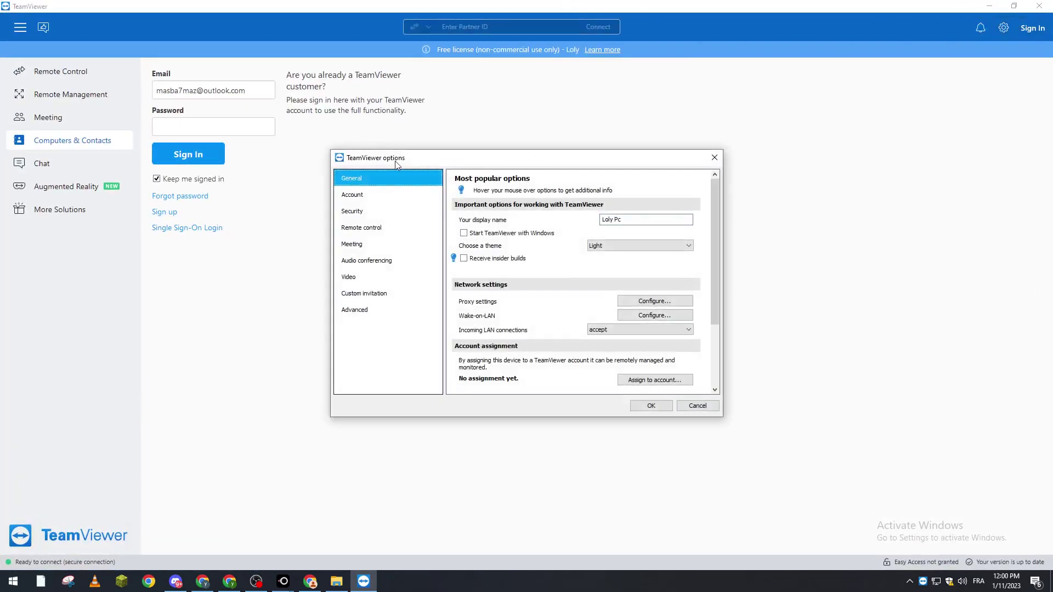
mouse_move(713, 217)
left_mouse_down()
mouse_move(722, 276)
mouse_move(715, 181)
left_mouse_up()
left_click(408, 195)
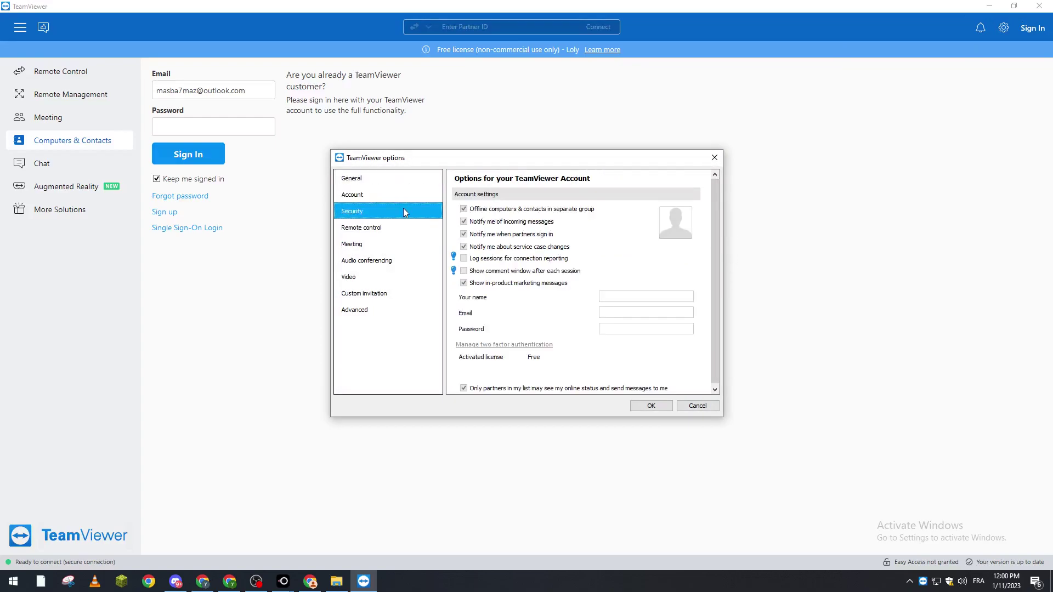
scroll(711, 285, "down", 2)
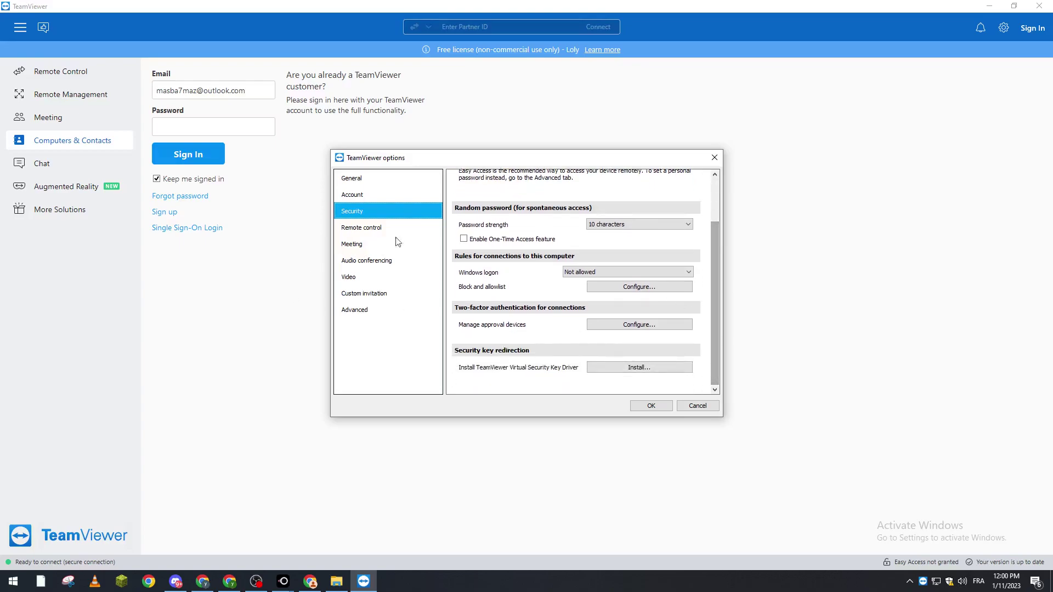
left_click(369, 230)
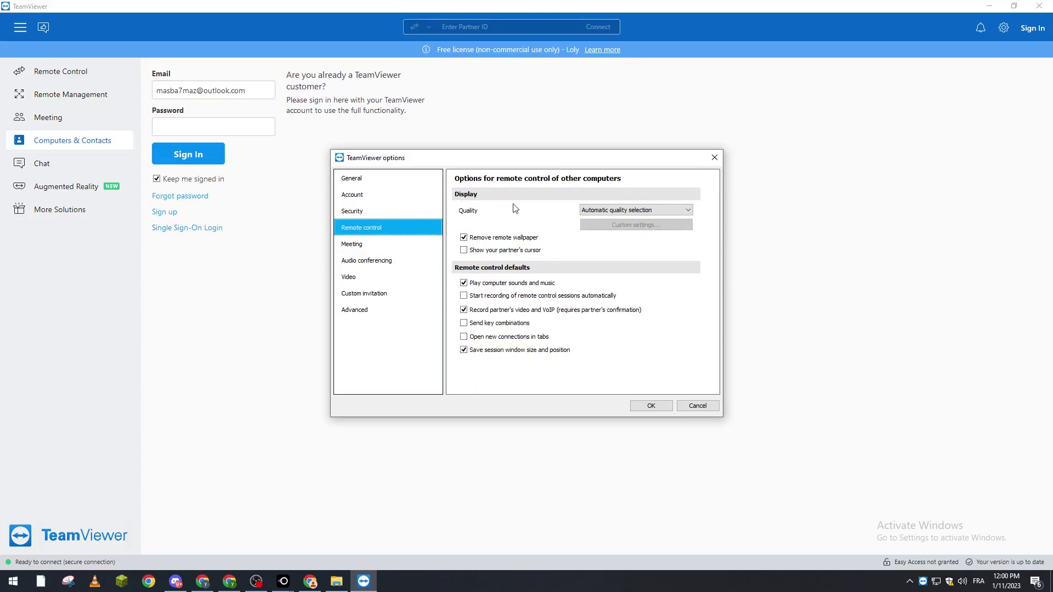
Try Custom settings as the remote control quality and view its custom dialog, then dismiss it
left_click(609, 211)
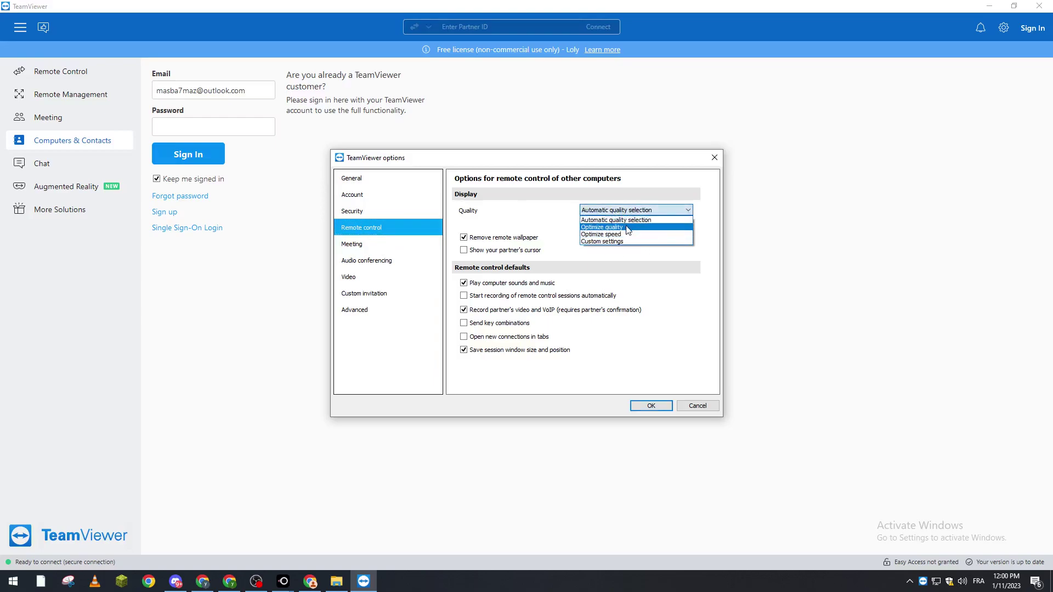
left_click(642, 211)
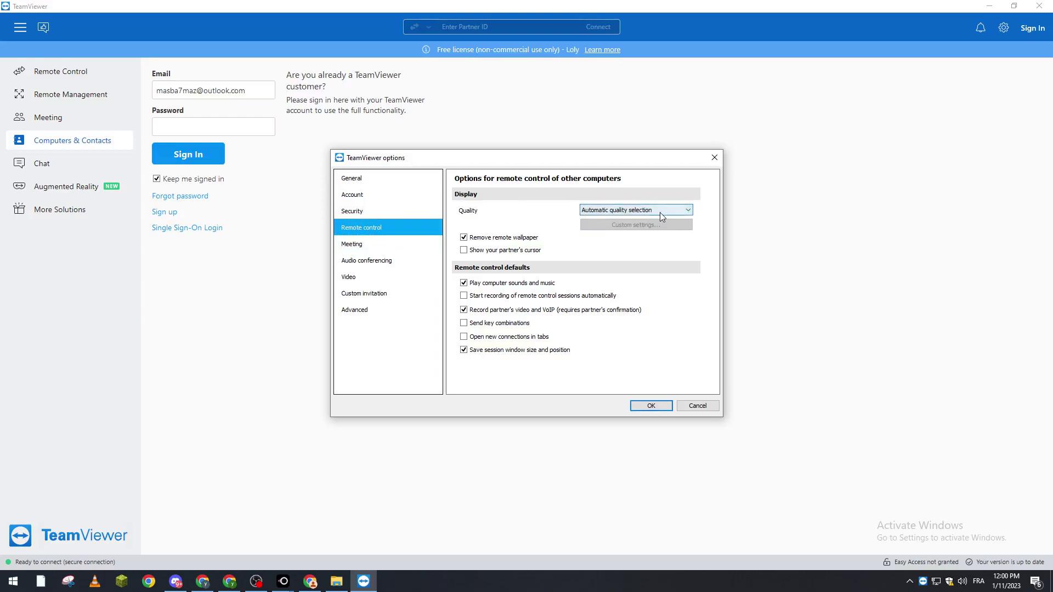
left_click(661, 212)
left_click(603, 245)
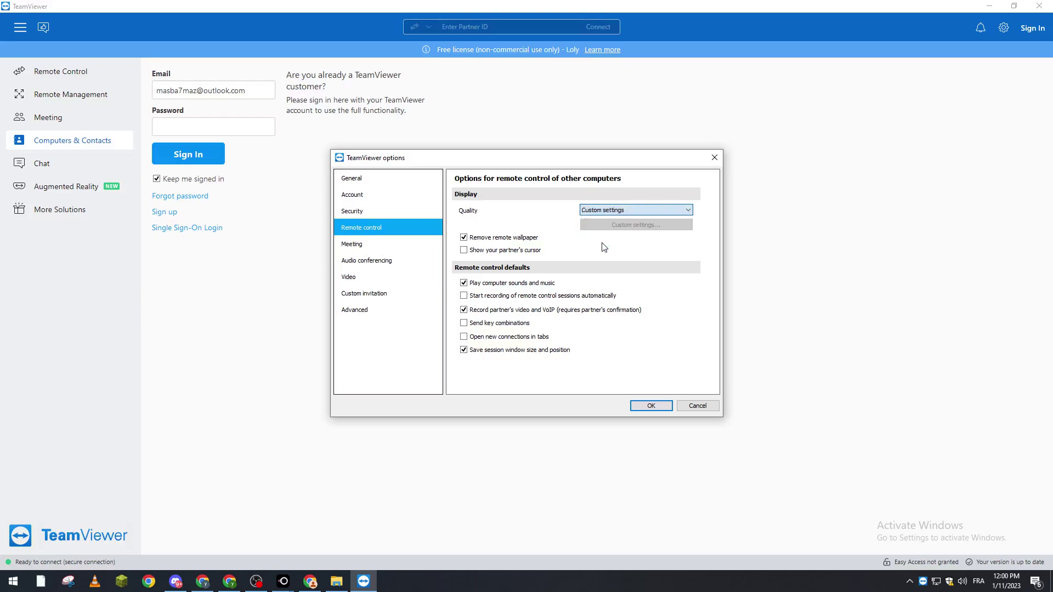
left_click(612, 226)
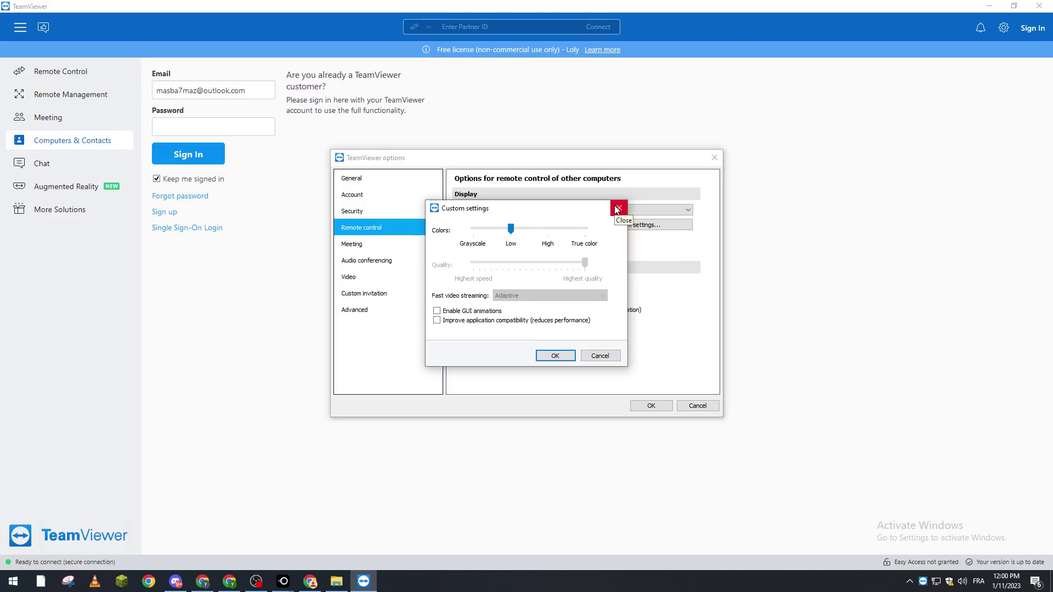
left_click(617, 211)
Set the remote control Quality to Optimize quality
left_click(651, 212)
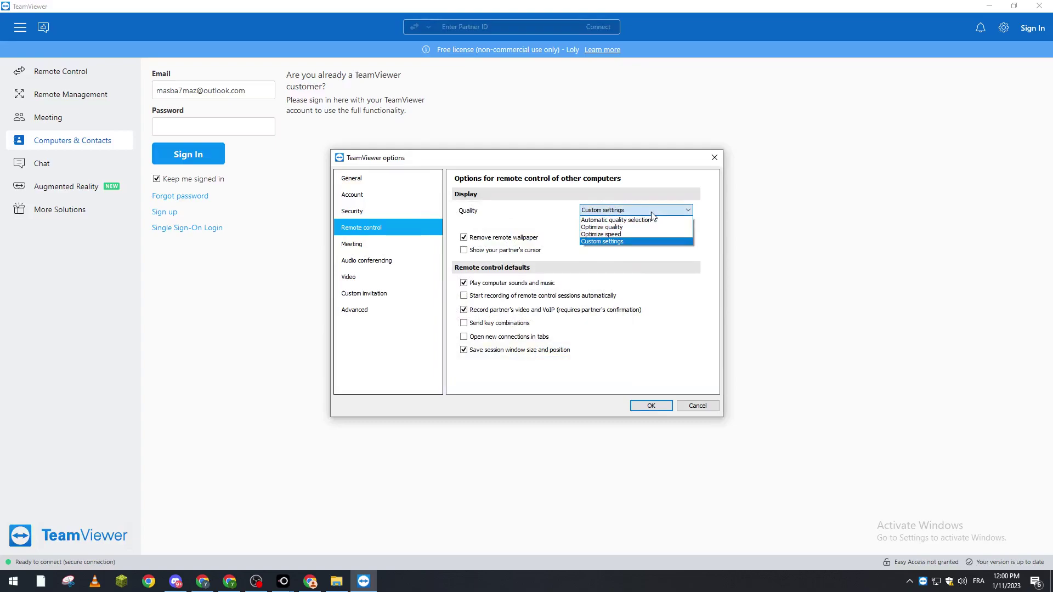
left_click(619, 212)
left_click(600, 213)
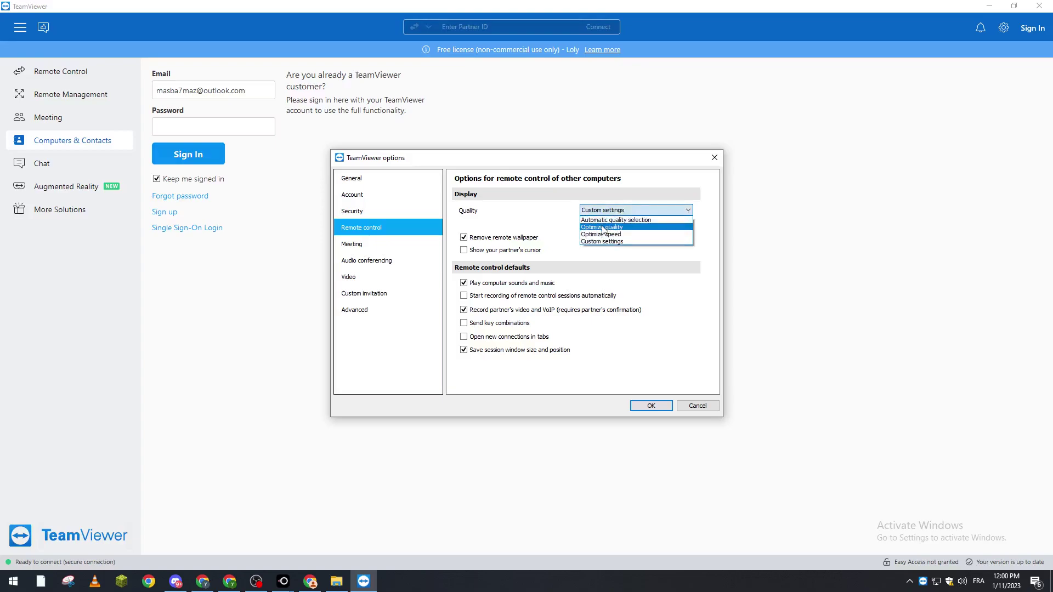
left_click(620, 231)
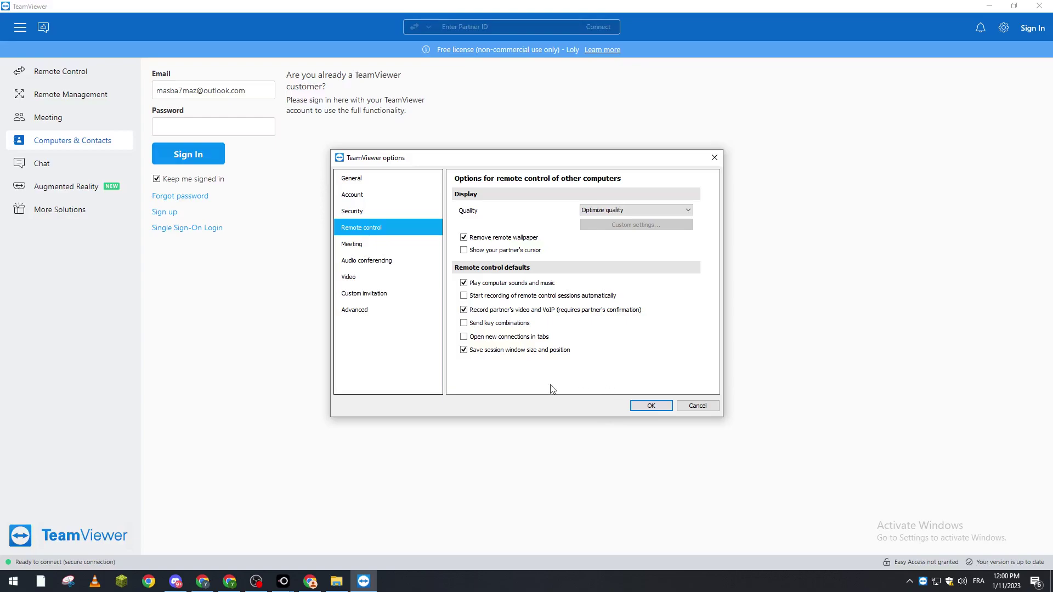
left_click(257, 581)
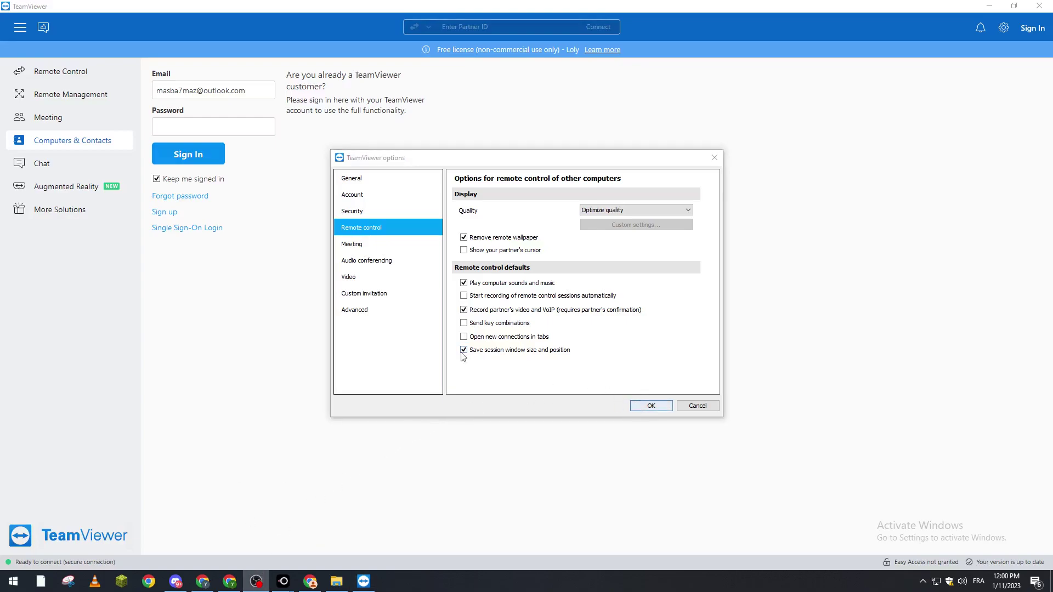
Review the Meeting display quality and the Video source and quality choices without changing them
left_click(352, 249)
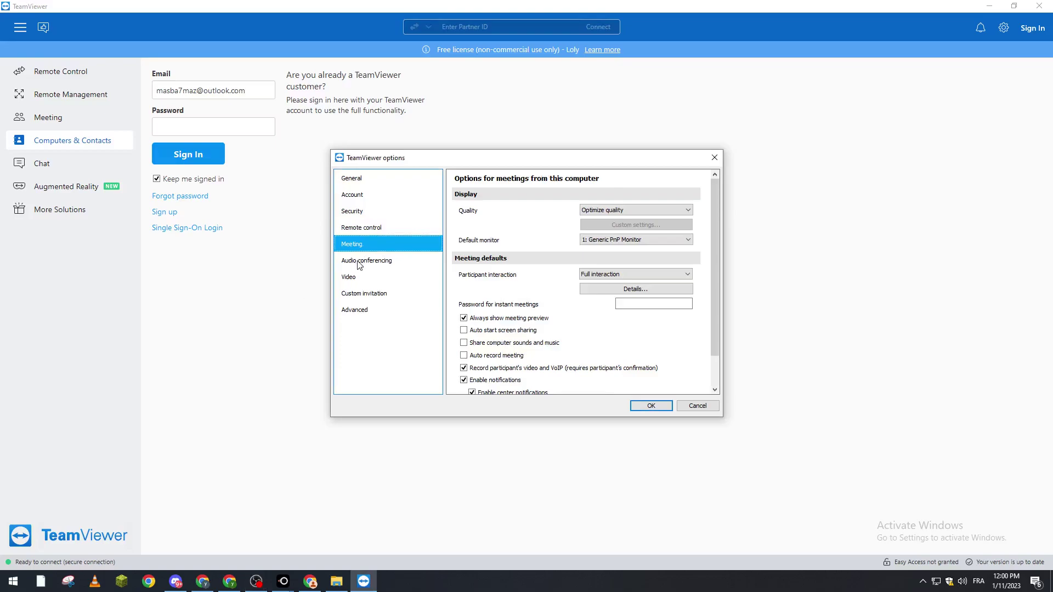
left_click(599, 213)
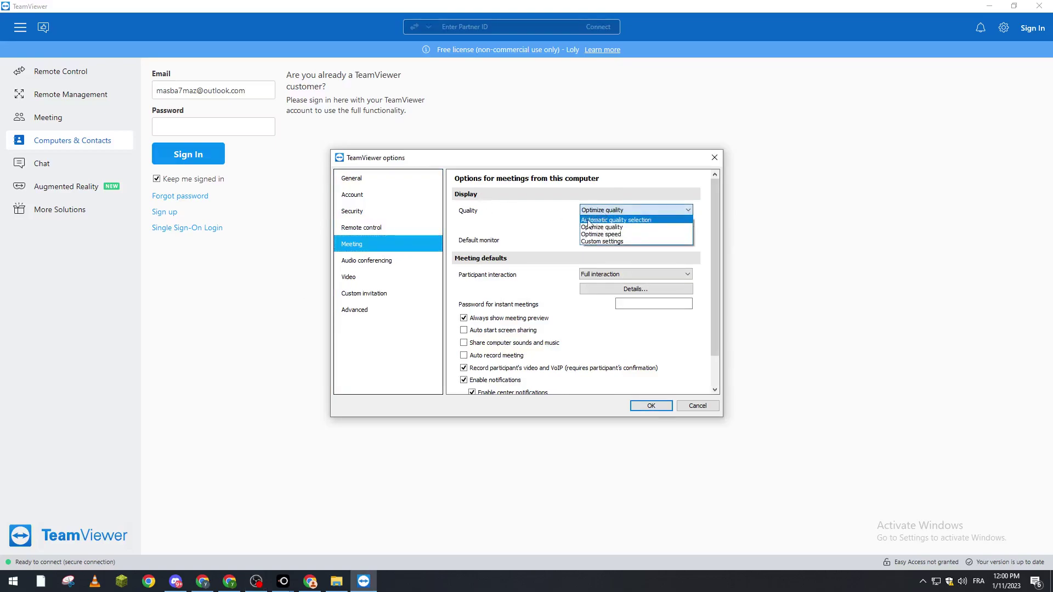
left_click(589, 224)
left_click(400, 276)
left_click_drag(605, 159, 469, 149)
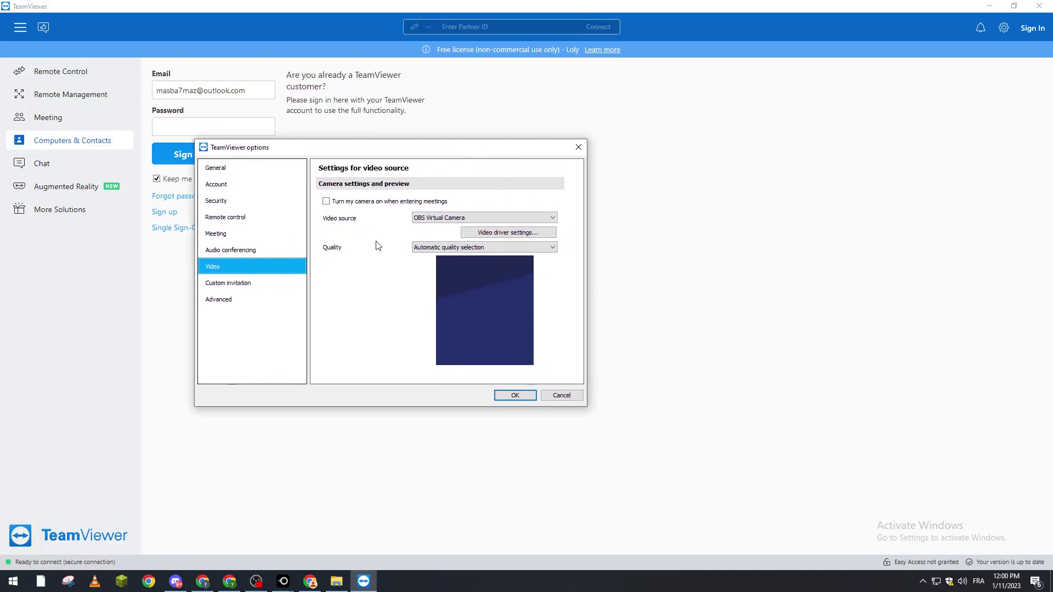
left_click(452, 218)
left_click(449, 247)
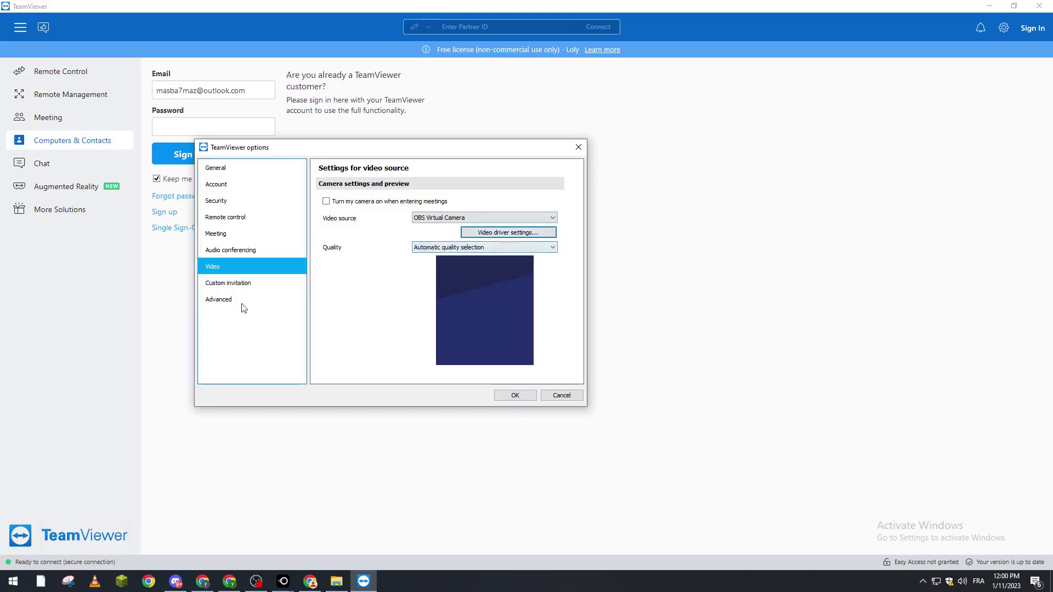
Glance at the Advanced options, confirm with OK, minimize TeamViewer and reach Windows Display settings from the desktop menu
left_click(220, 286)
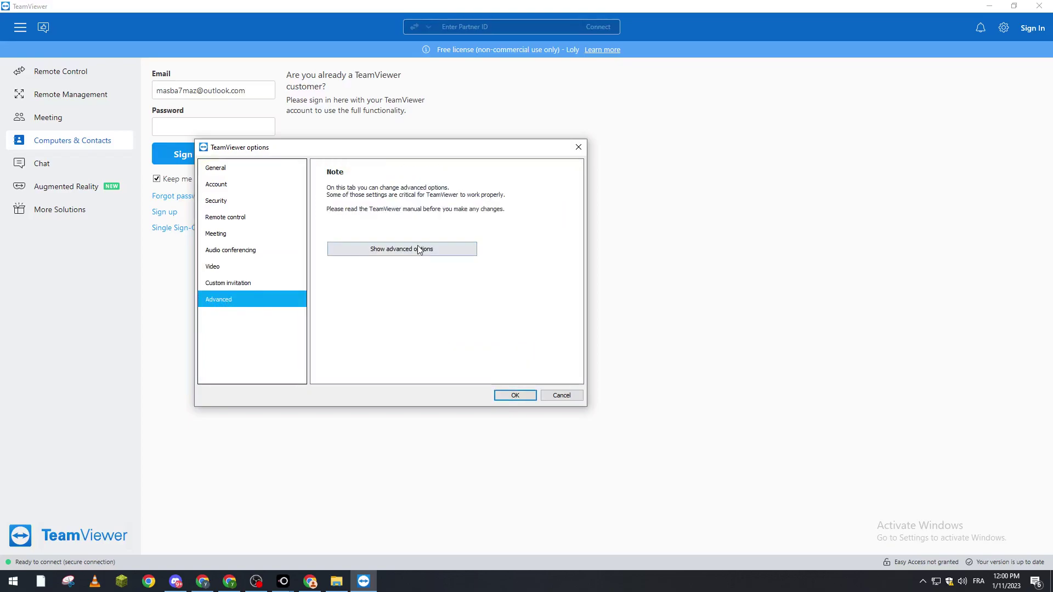
left_click(419, 249)
left_click_drag(581, 193, 564, 291)
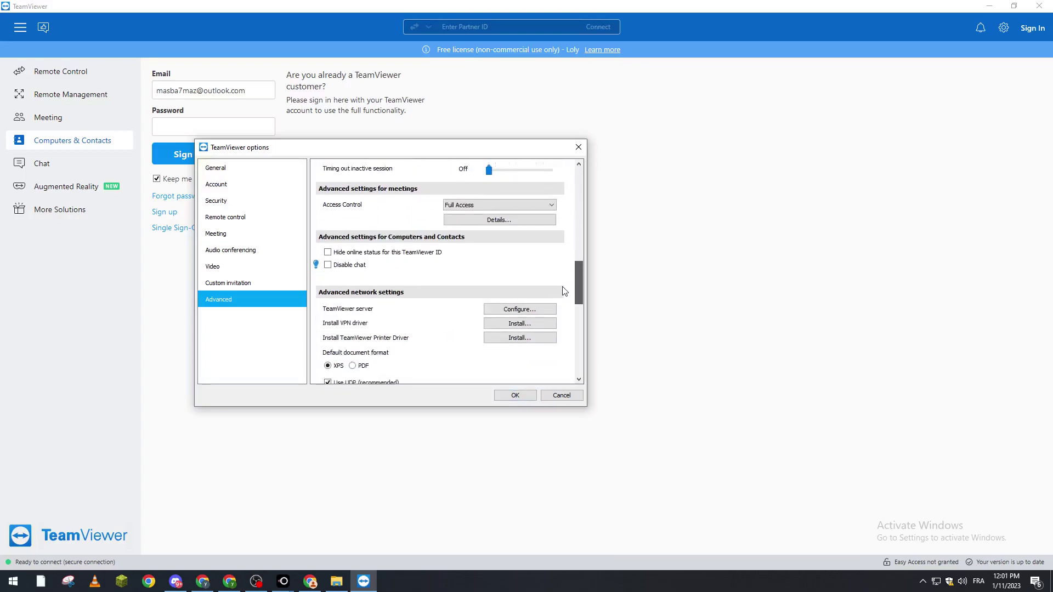
scroll(563, 289, "down", 5)
left_click(578, 146)
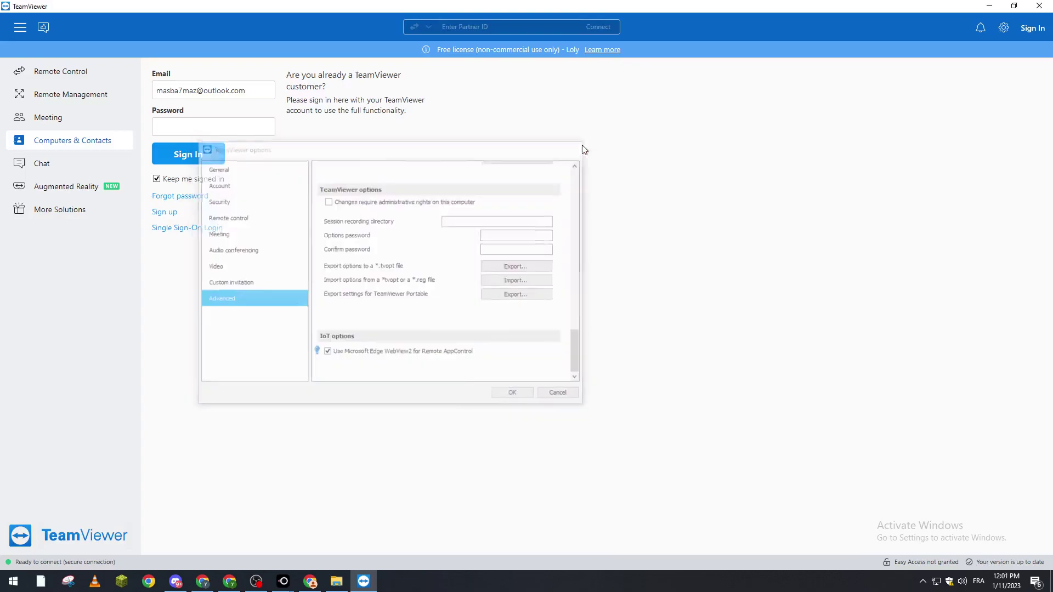
left_click(988, 7)
right_click(503, 208)
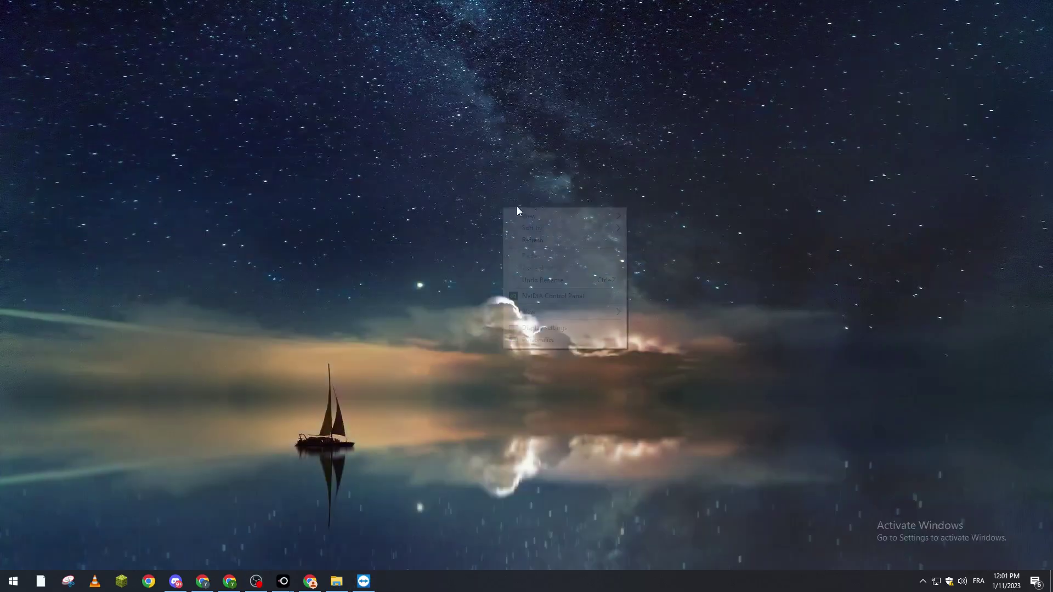
left_click(544, 327)
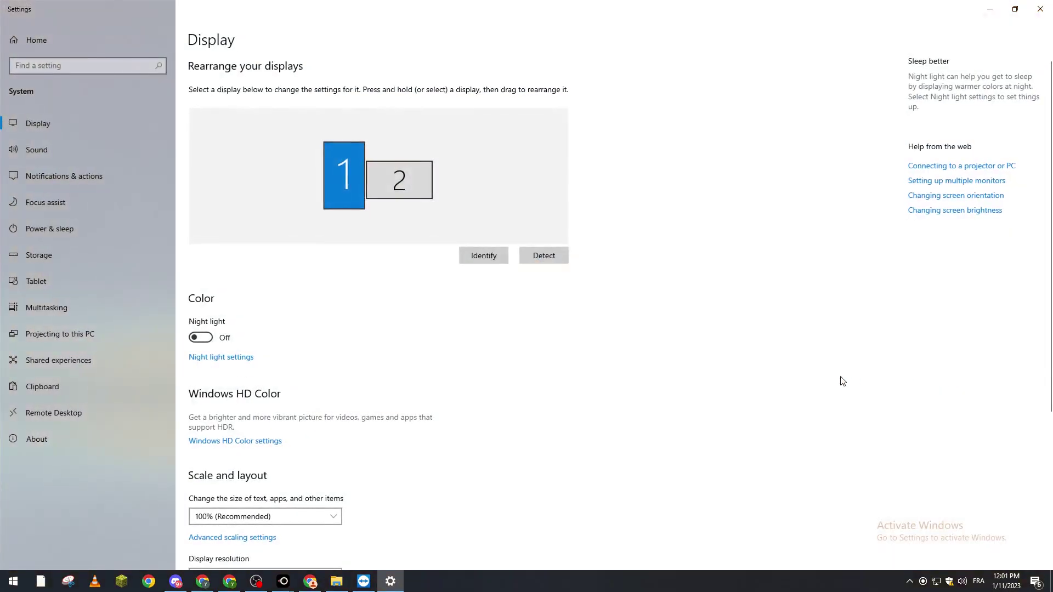
scroll(1035, 396, "down", 3)
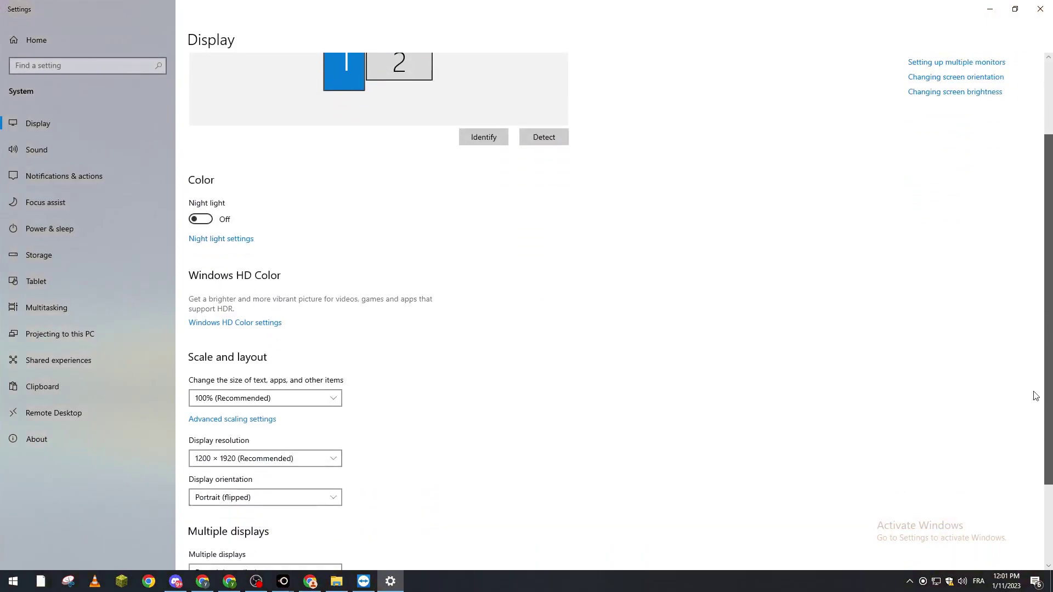
scroll(1035, 396, "down", 3)
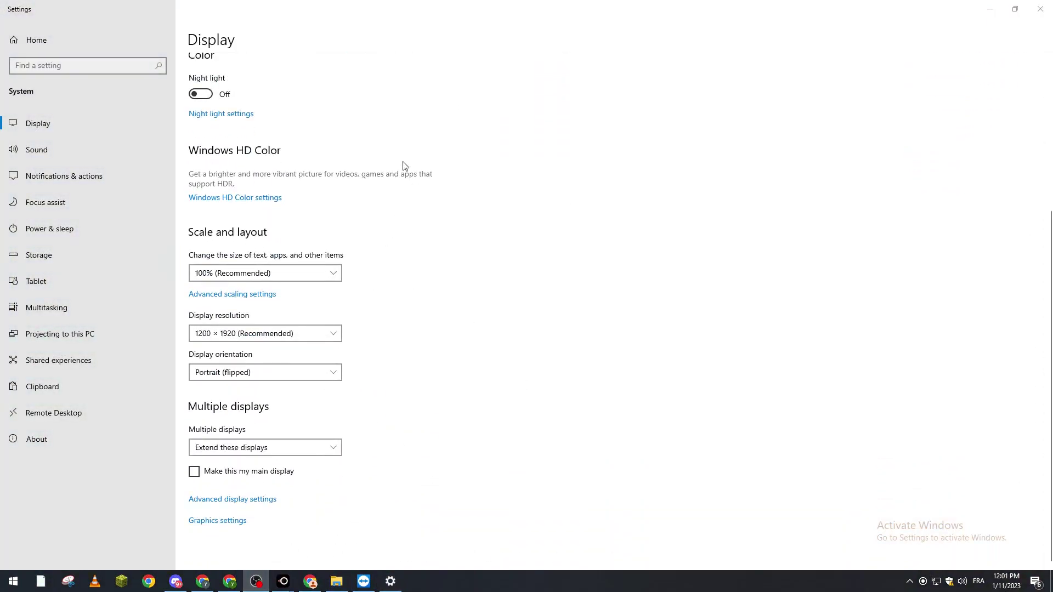
Review the Display resolution list several times, leaving it at 1200 × 1920 (Recommended)
left_click(239, 334)
left_click(417, 341)
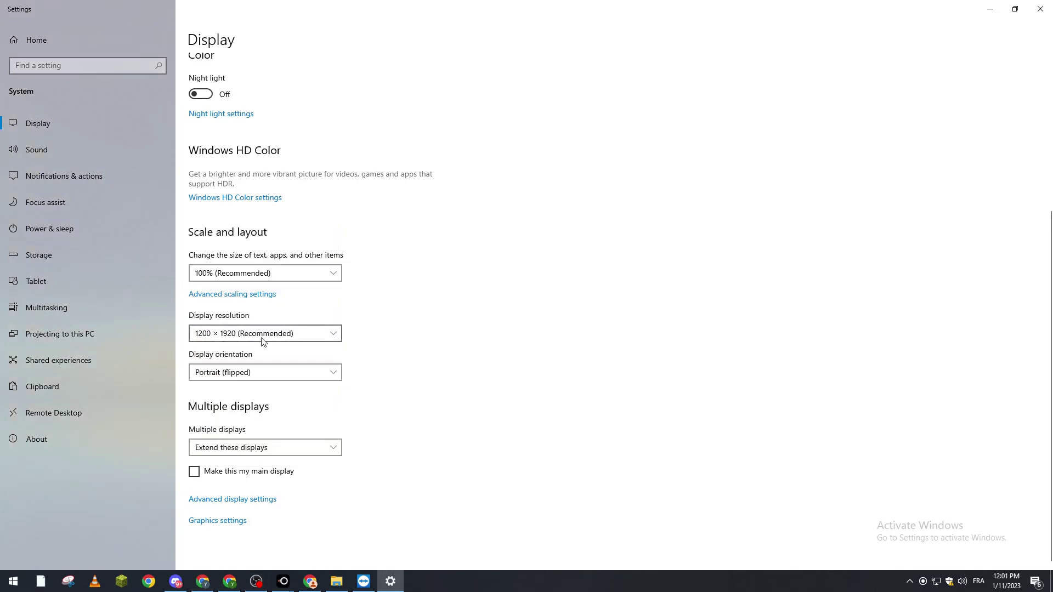
left_click(233, 339)
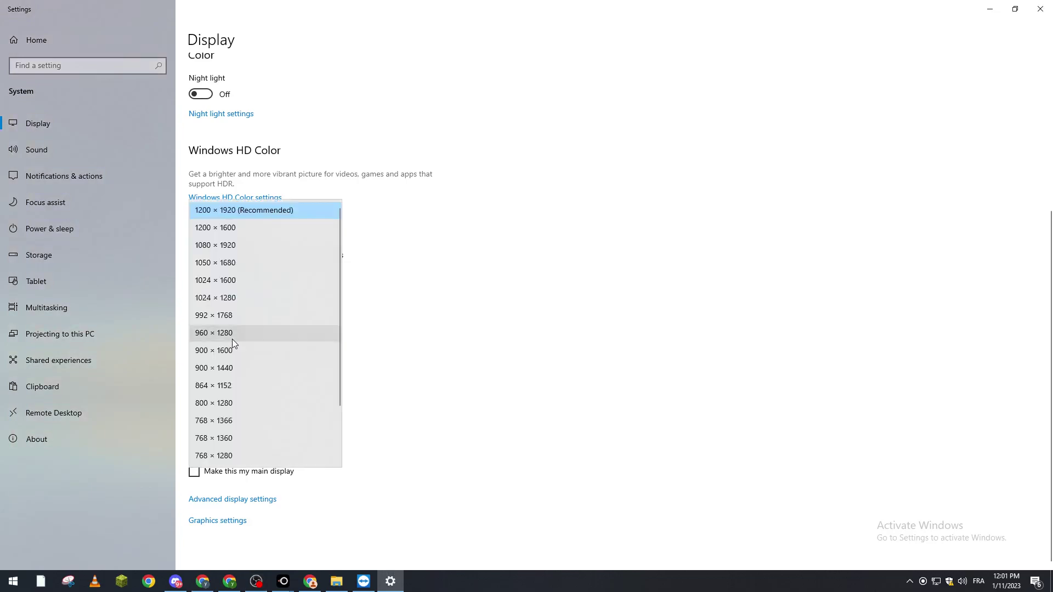
left_click(439, 350)
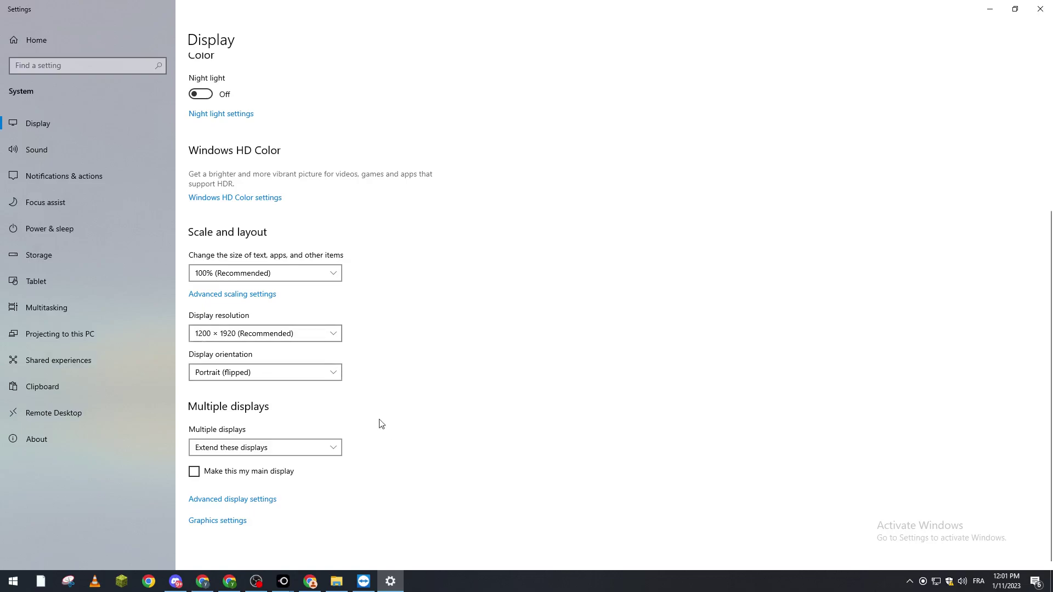
left_click(301, 333)
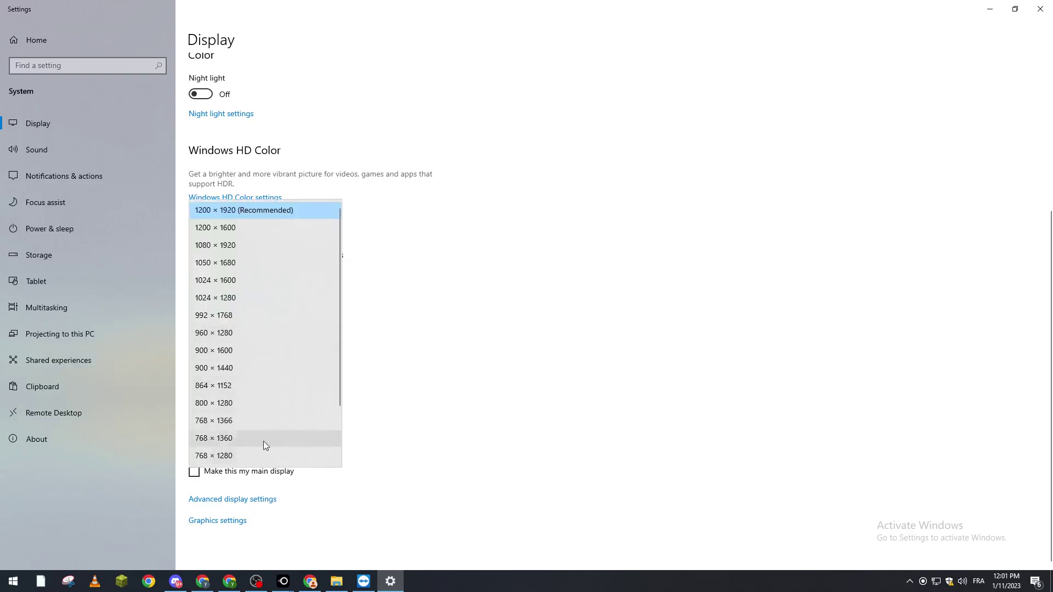
mouse_move(338, 390)
left_mouse_down()
mouse_move(342, 405)
mouse_move(350, 316)
left_mouse_up()
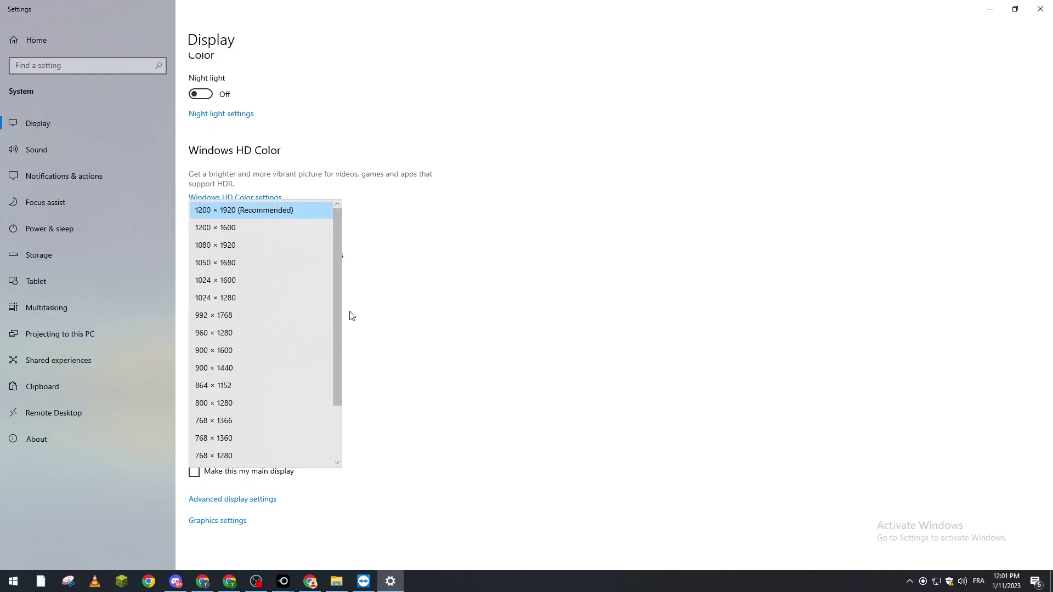
left_click(435, 395)
Close Settings, restore TeamViewer and switch to its Remote Control page
left_click(1040, 8)
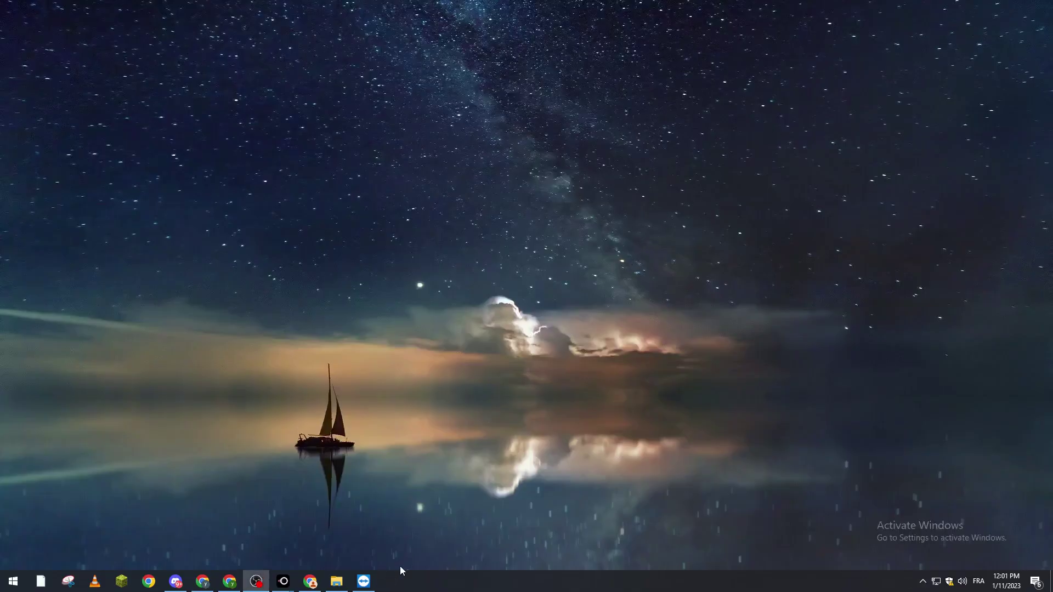
left_click(363, 580)
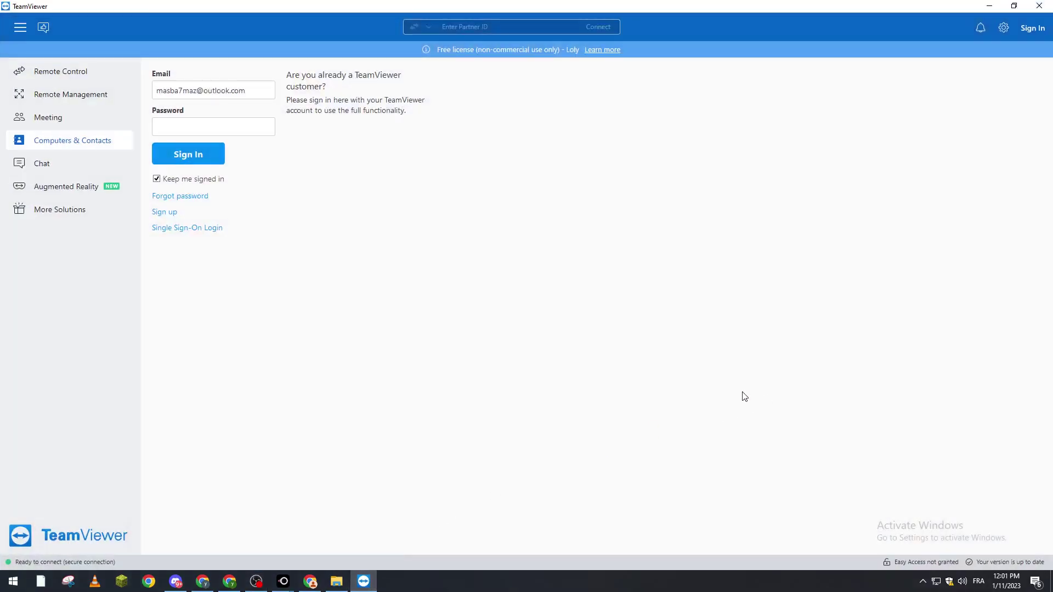
left_click(112, 71)
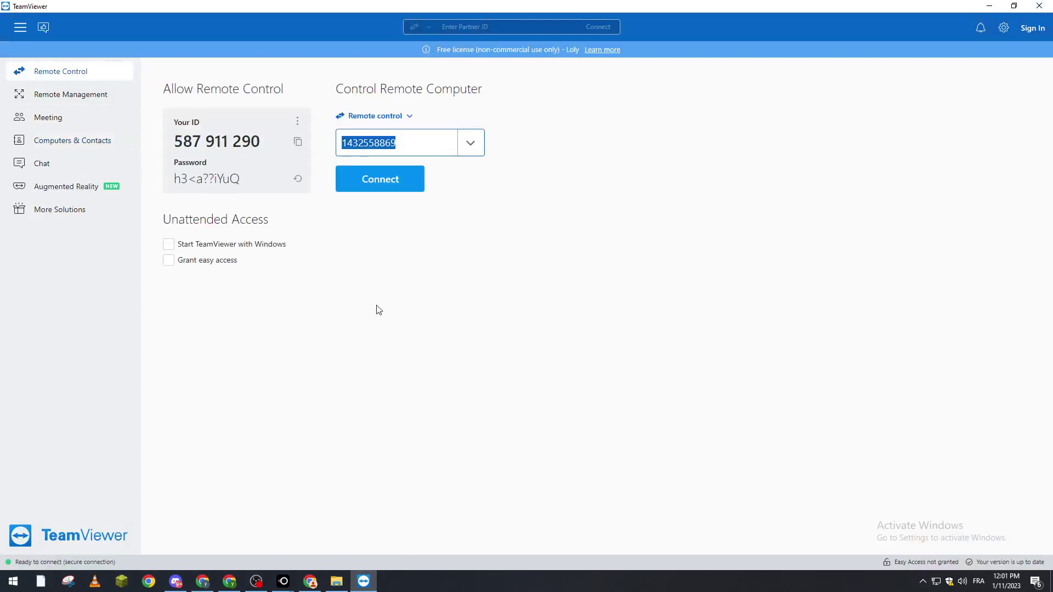